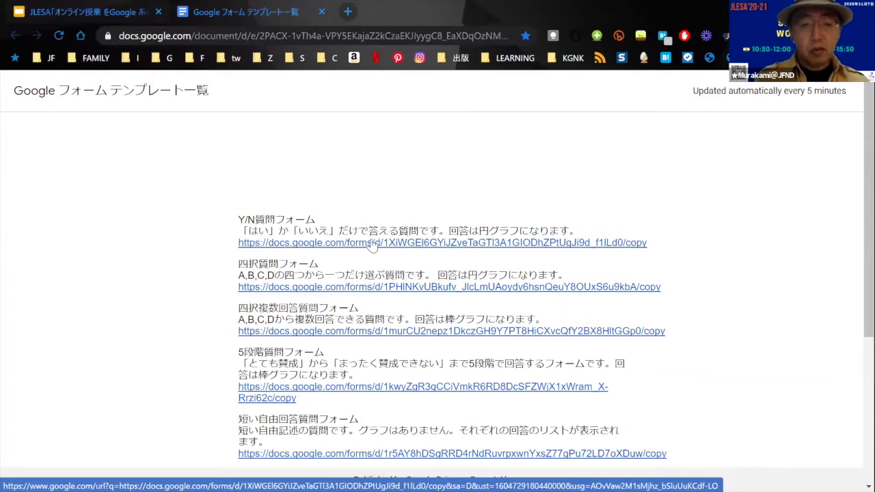
# - Make a copy of the Y/N質問フォーム template from the template list and select its multiple-choice question
pyautogui.click(367, 243)
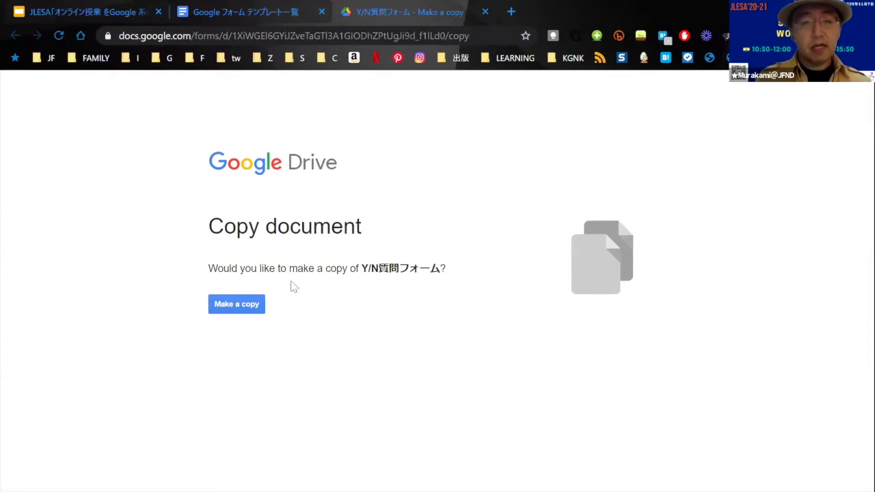
pyautogui.click(246, 309)
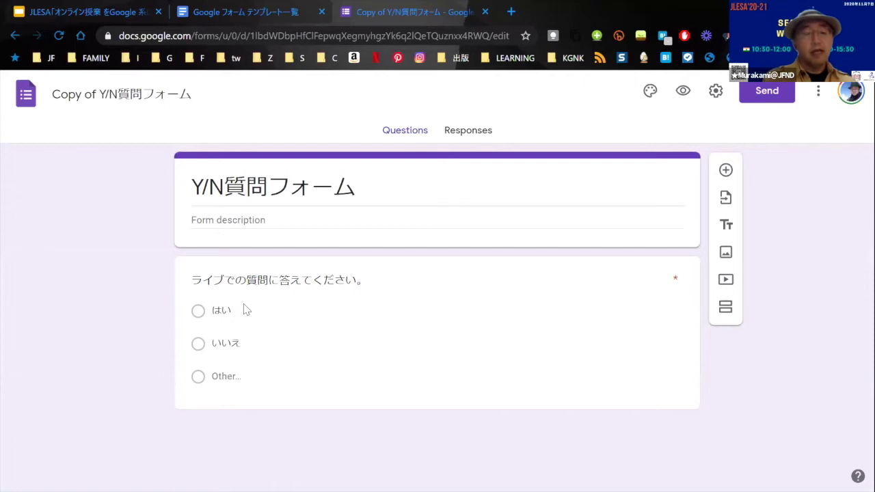
pyautogui.click(245, 309)
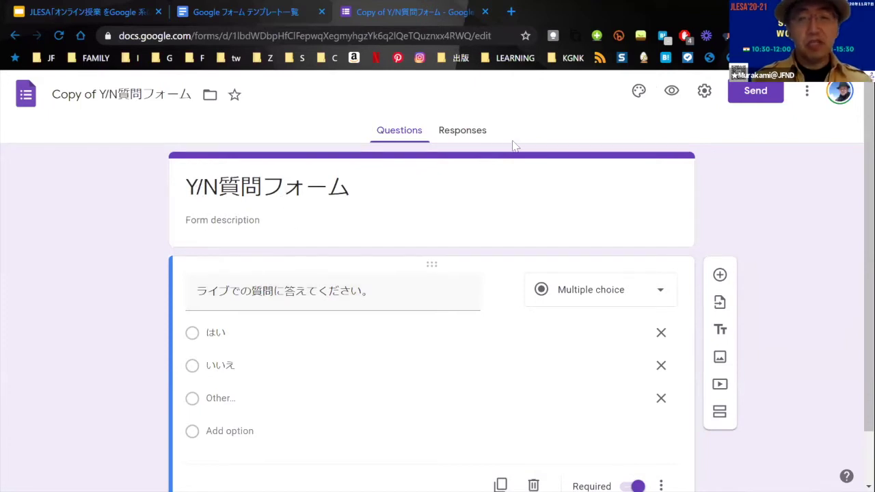
# - Copy the shareable link of the copied Y/N form and close the send dialog
pyautogui.click(757, 91)
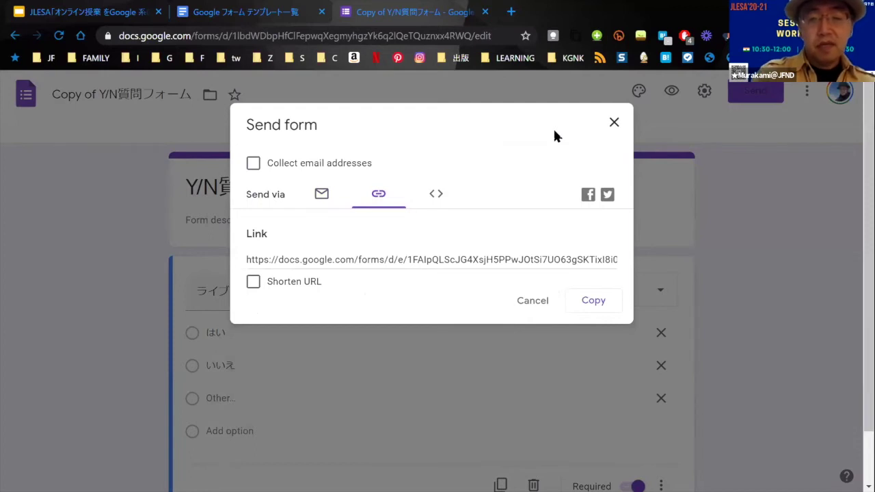
pyautogui.press('Return')
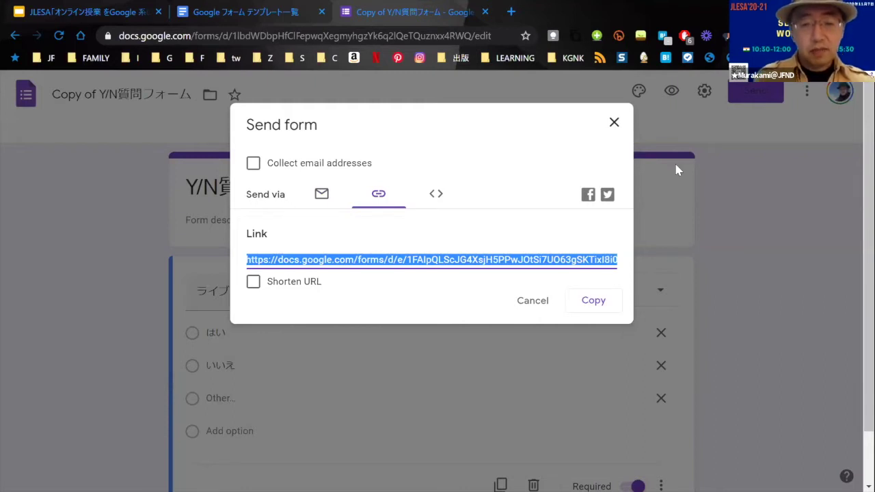
pyautogui.hotkey('alt', 'Tab')
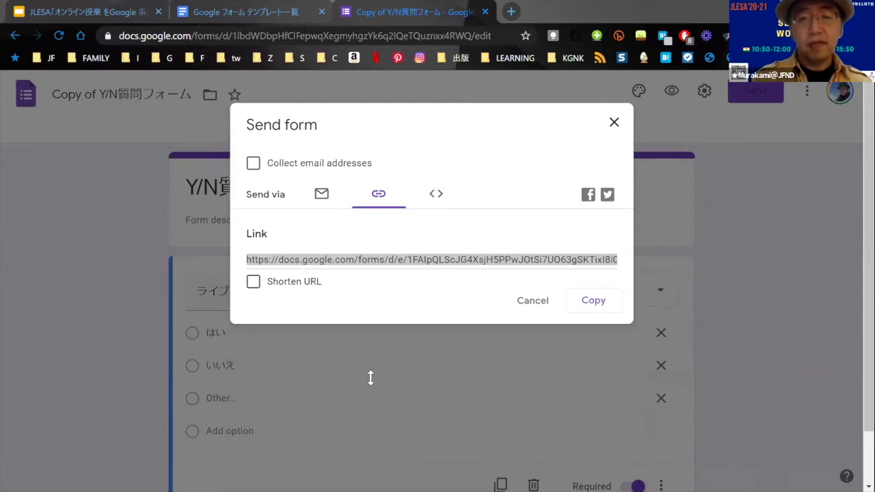
pyautogui.click(615, 124)
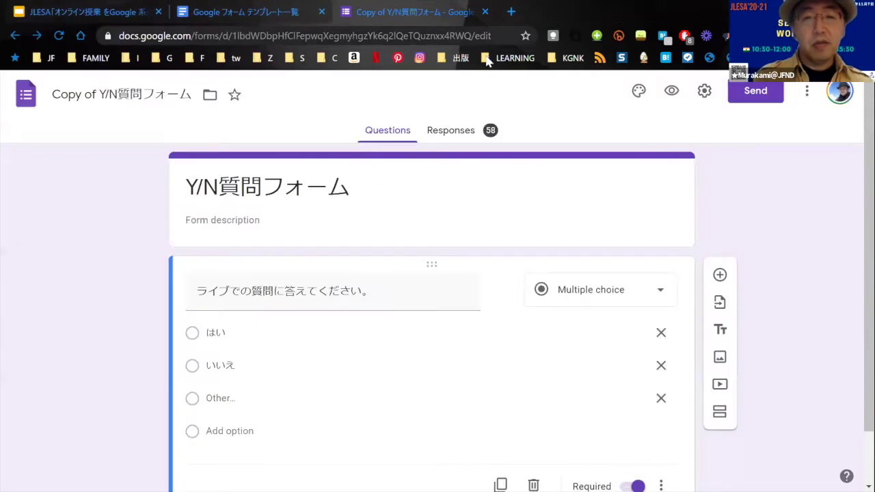
# - Open the copied form link in a new browser tab
pyautogui.click(512, 12)
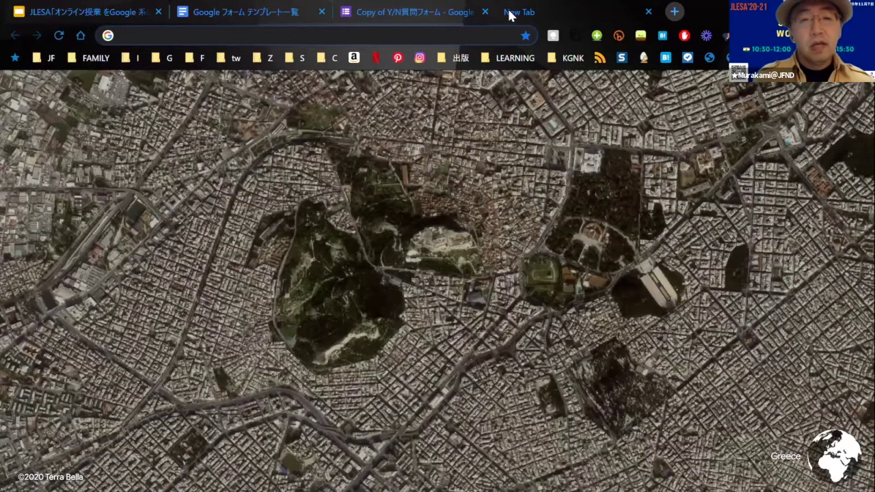
pyautogui.hotkey('ctrl', 'v')
pyautogui.press('Return')
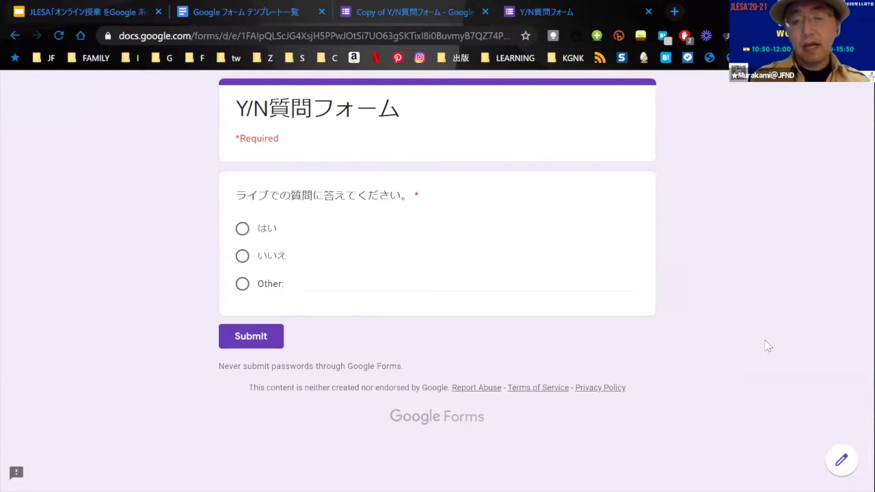
# - Go from the respondent view to the form's editor and examine the summary chart of its responses
pyautogui.click(845, 465)
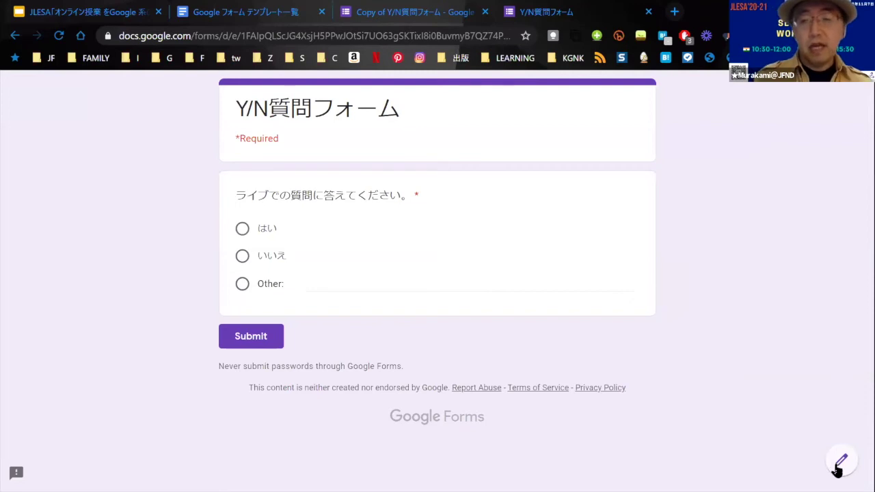
pyautogui.click(840, 466)
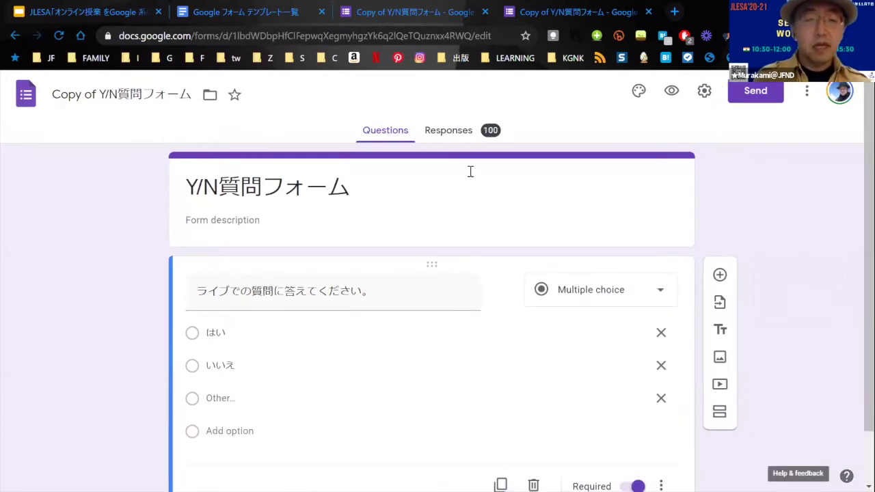
pyautogui.click(454, 131)
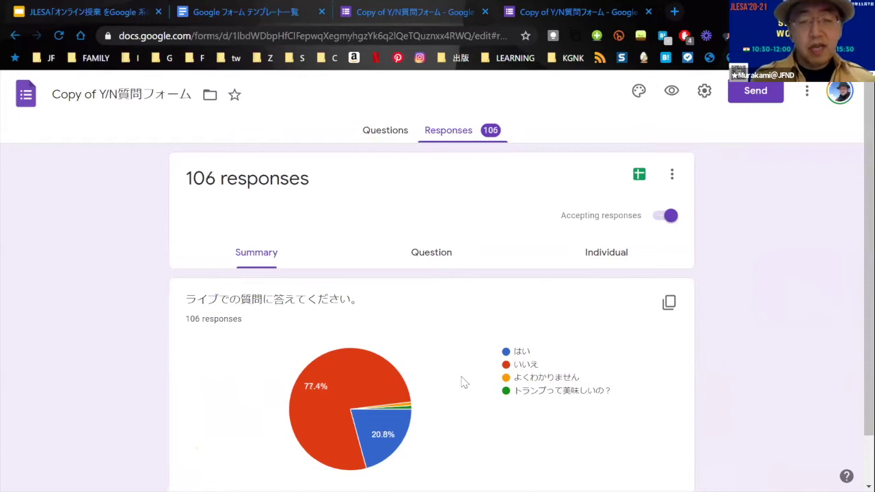
pyautogui.moveTo(390, 373)
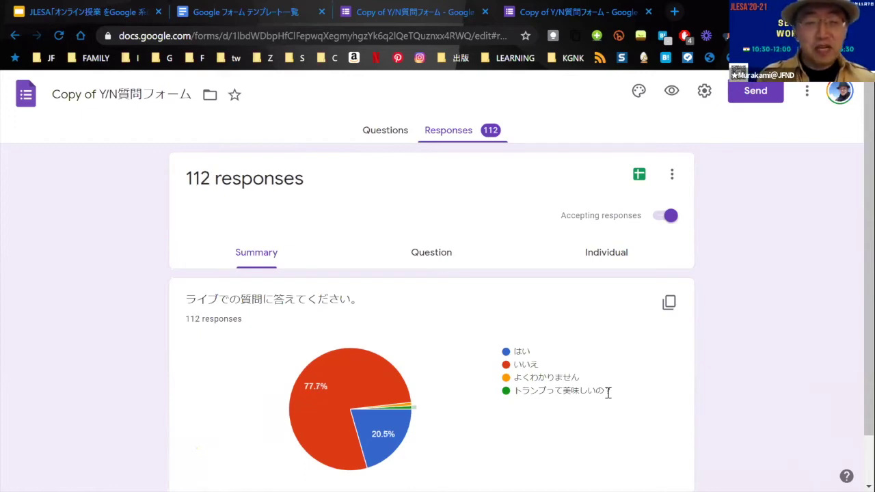
pyautogui.scroll(-1, 531, 340)
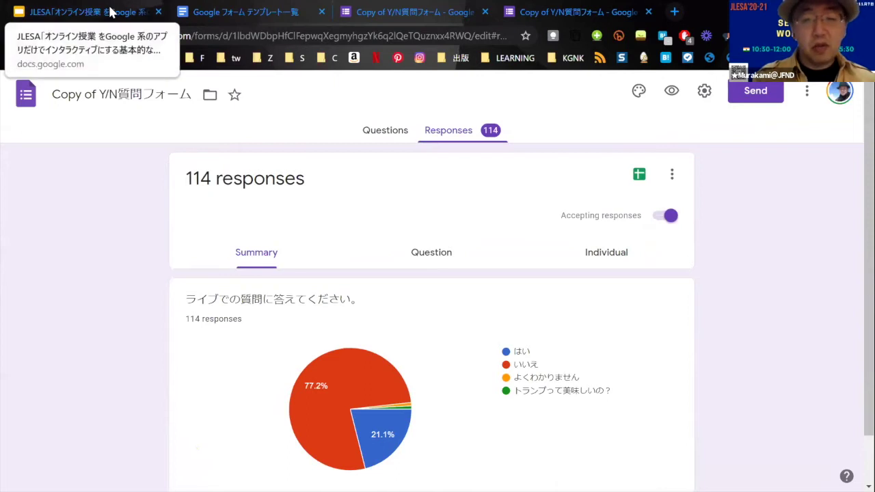
# - Compare the procedure slide with the Google フォーム テンプレート一覧 document and read through all the templates it offers
pyautogui.click(110, 13)
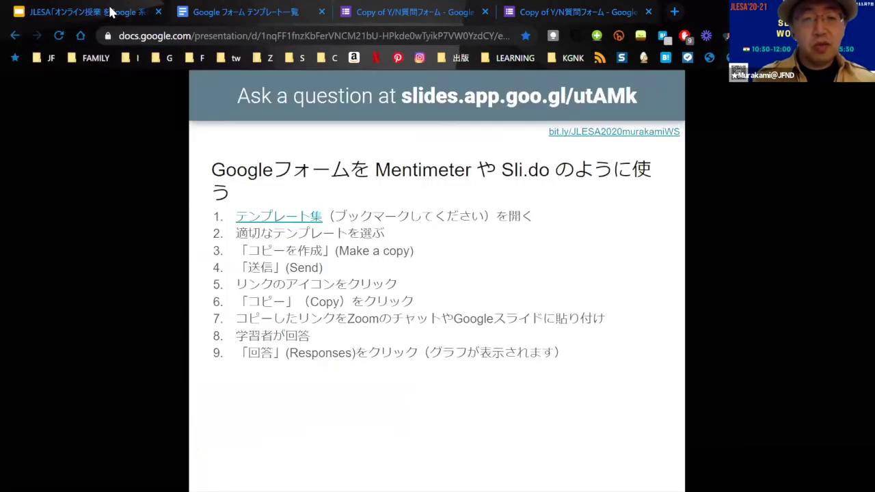
pyautogui.click(224, 12)
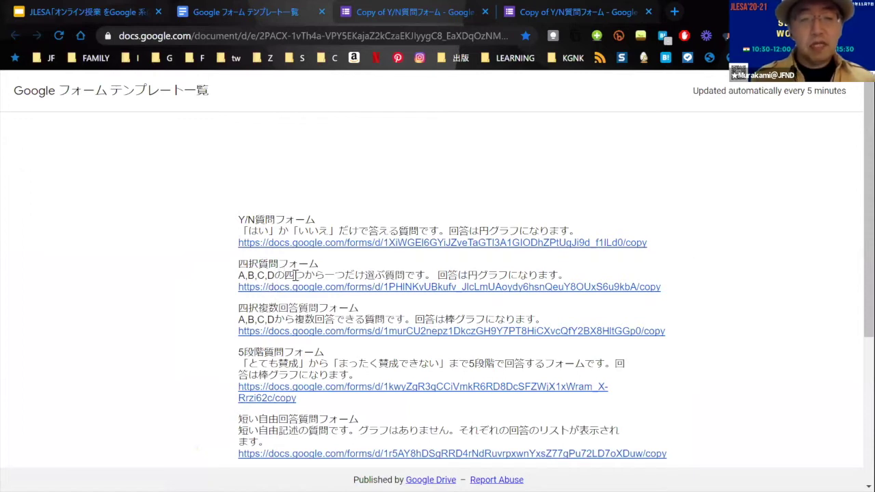
pyautogui.click(88, 14)
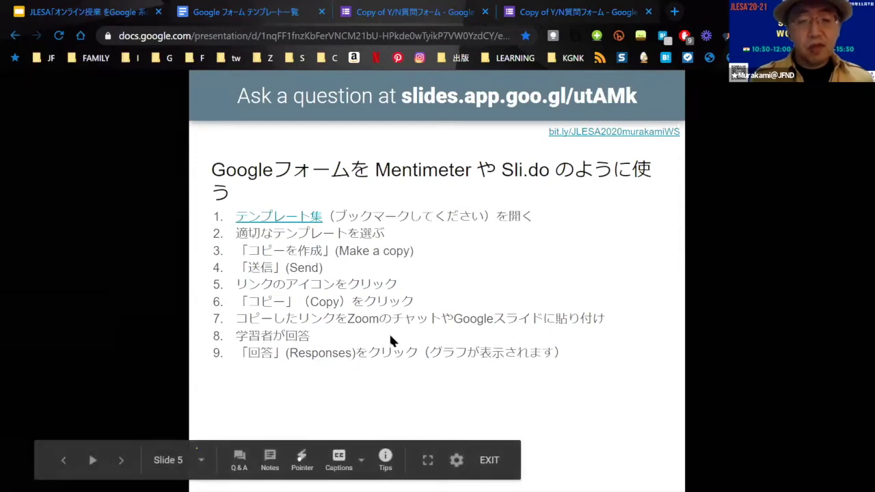
pyautogui.click(239, 14)
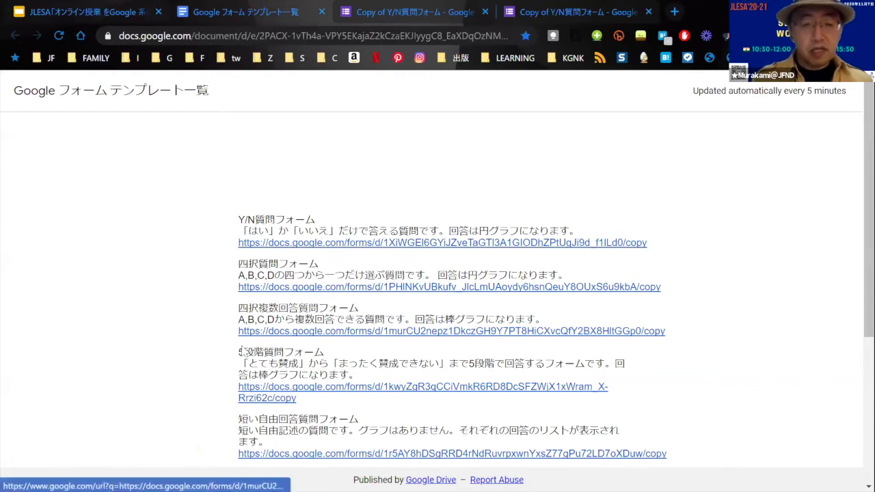
pyautogui.scroll(-2, 228, 342)
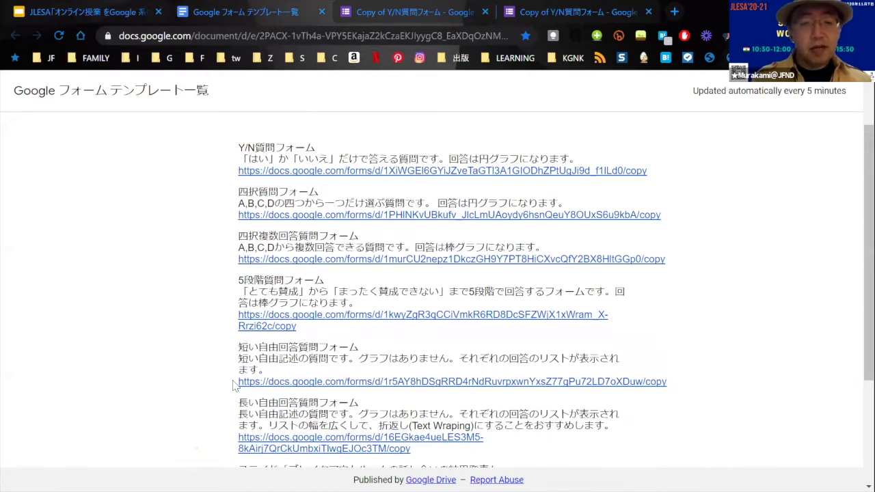
pyautogui.scroll(-1, 233, 386)
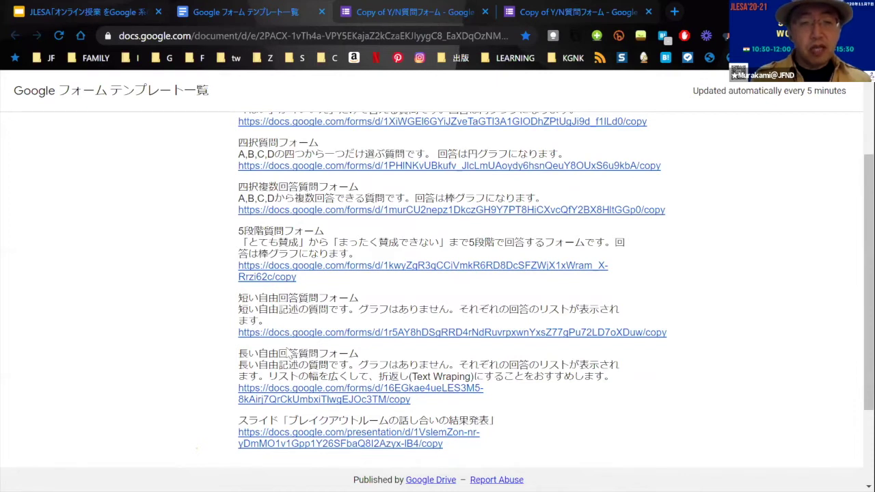
pyautogui.scroll(-2, 228, 367)
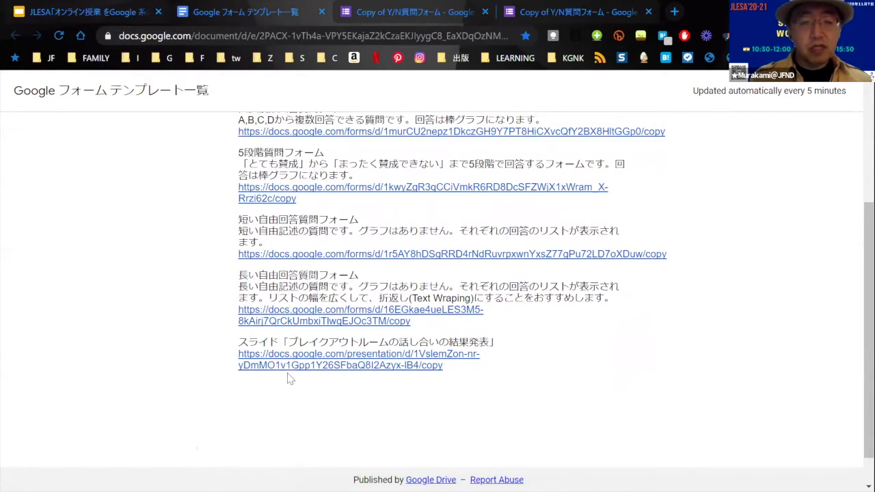
pyautogui.scroll(3, 296, 337)
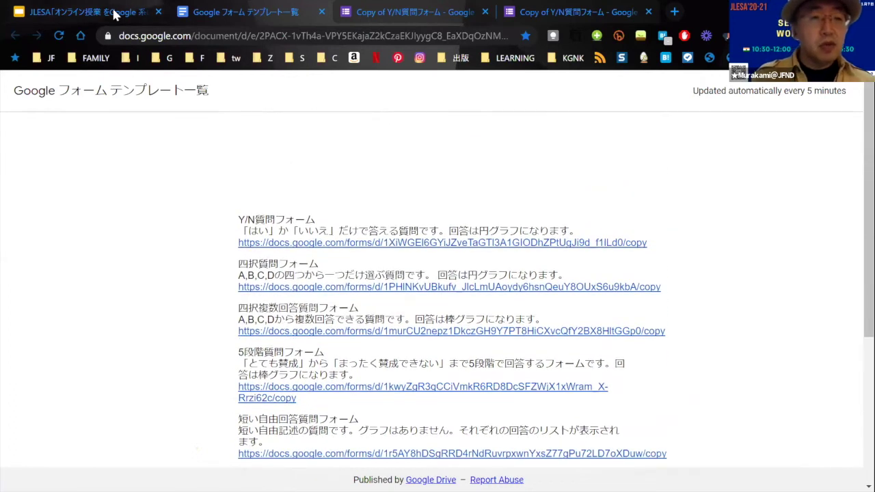
# - Return to the workshop slides, show them full screen and advance to the breakout exercise slide
pyautogui.click(115, 14)
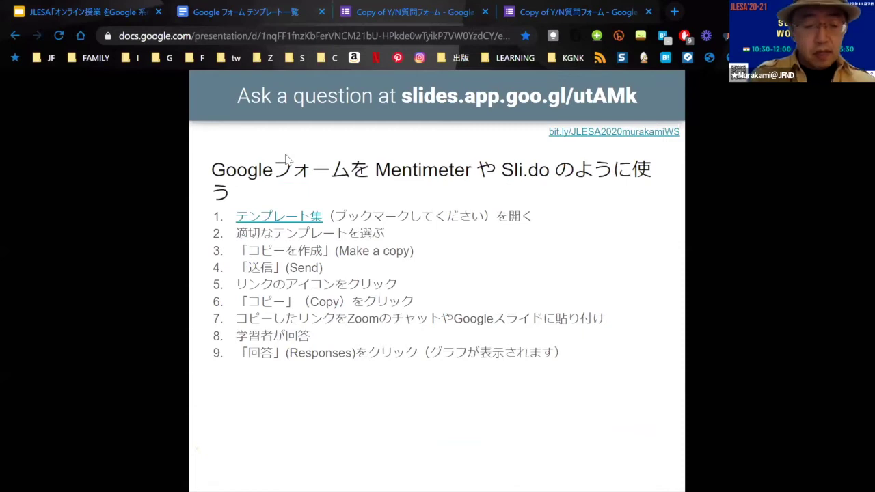
pyautogui.hotkey('ctrl', 'shift', 'f')
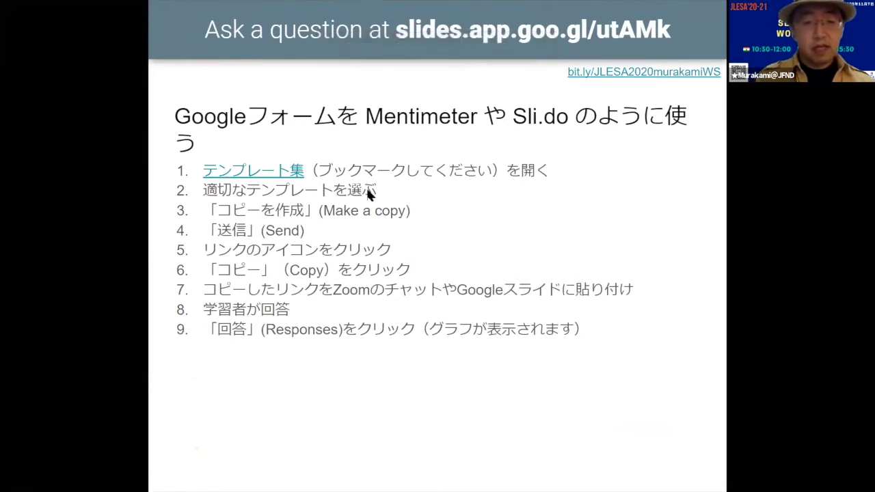
pyautogui.press('Right')
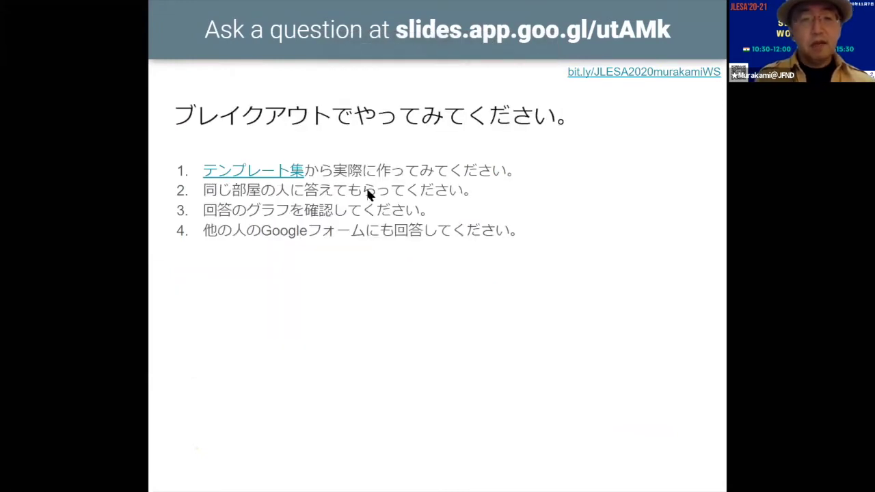
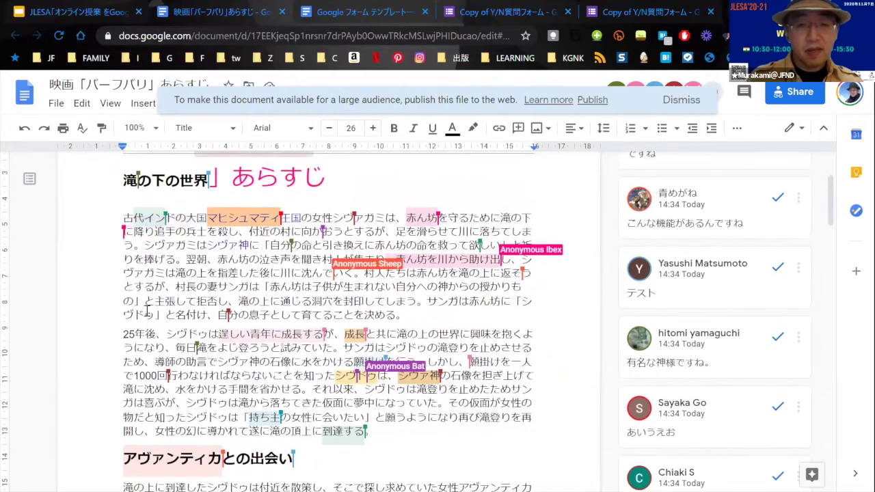
# - Post the comment 女優さんは誰ですか on the word シヴァガミ in the first paragraph under 滝の下の世界
pyautogui.scroll(2, 147, 311)
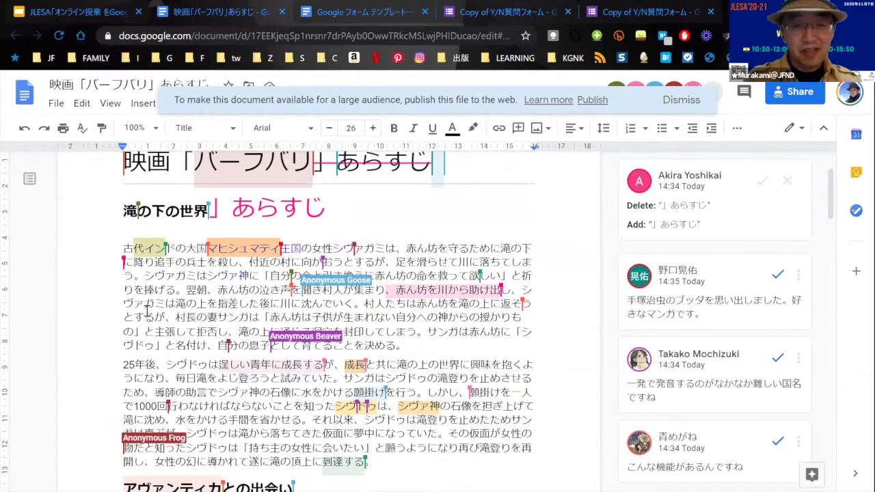
pyautogui.scroll(1, 328, 260)
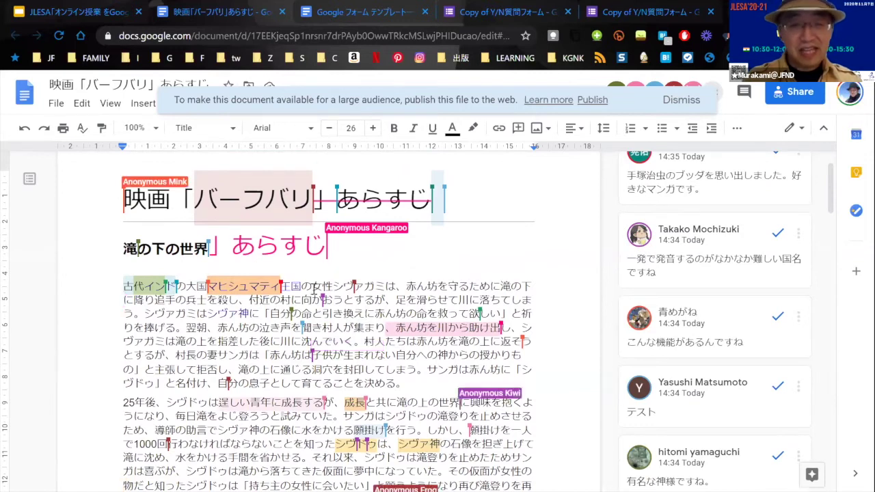
pyautogui.scroll(-1, 313, 288)
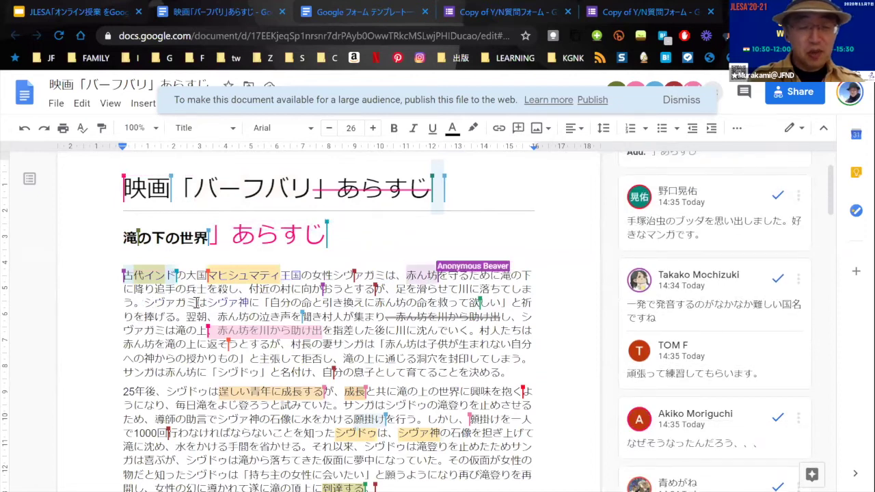
pyautogui.moveTo(197, 302); pyautogui.dragTo(146, 303)
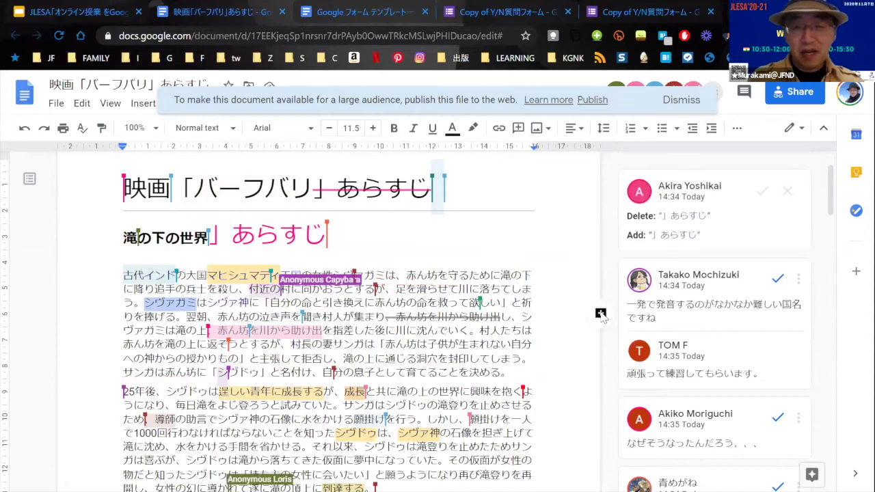
pyautogui.click(601, 314)
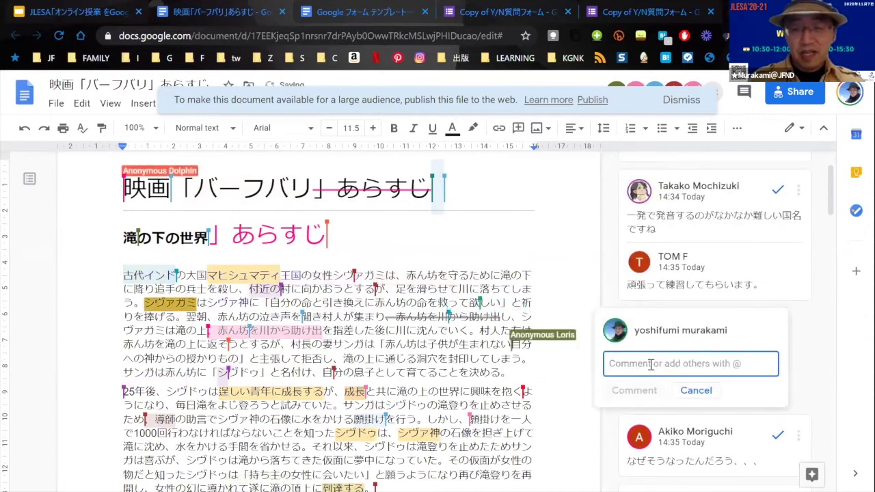
pyautogui.write('joyuusannhad')
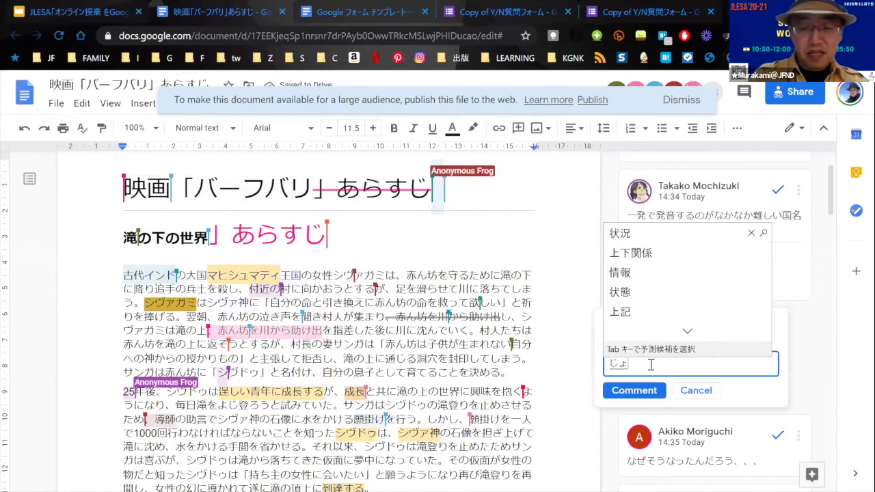
pyautogui.write('aredesuka')
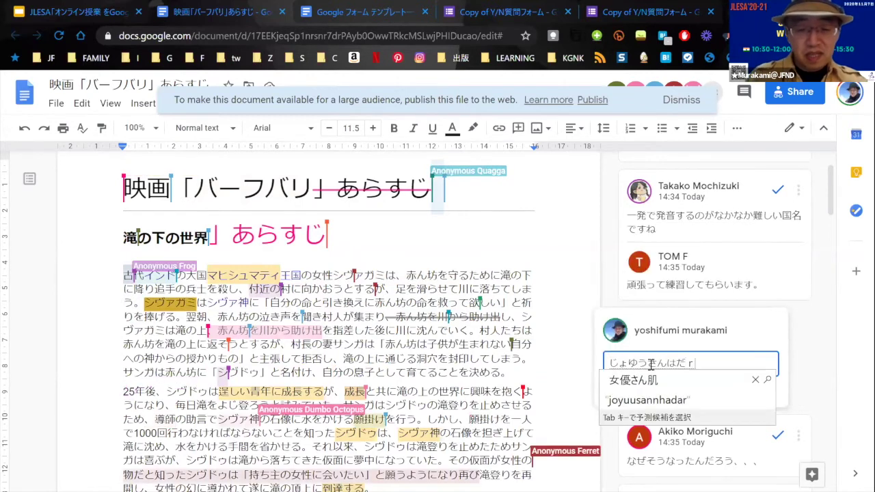
pyautogui.press('Tab')
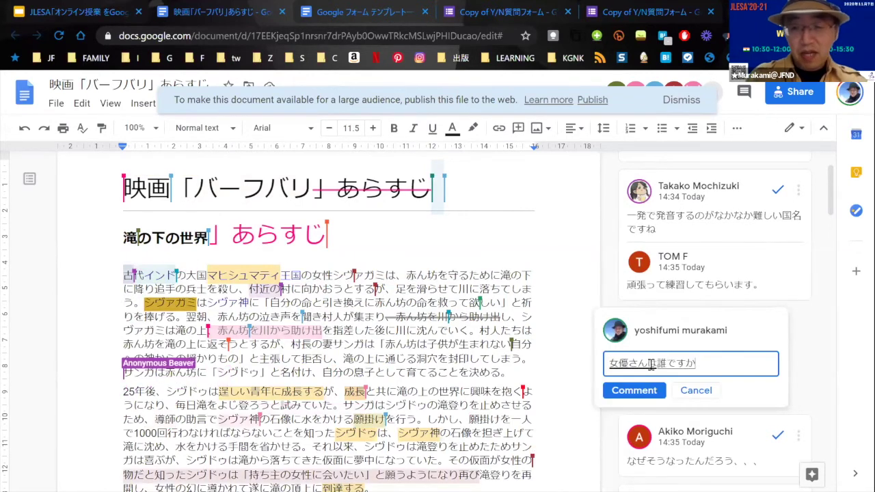
pyautogui.press('Return')
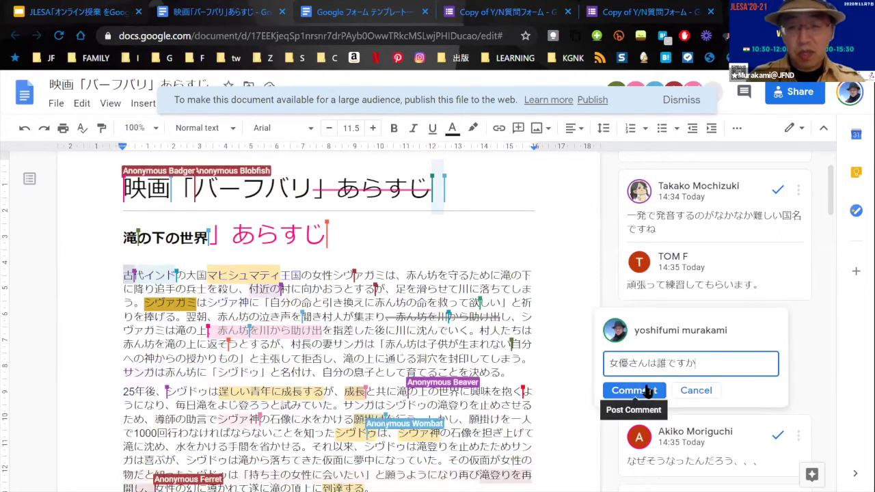
pyautogui.click(646, 391)
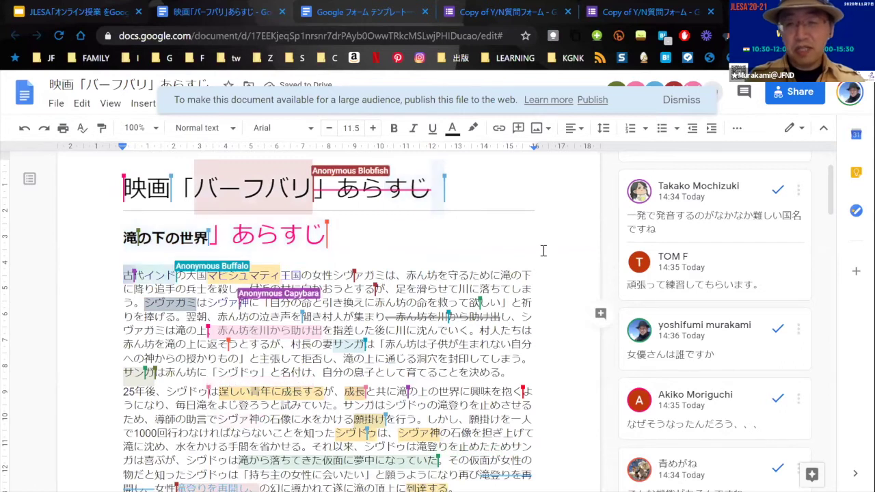
# - Examine the participants' comments and suggested edits in the sections 滝の下の世界 and アヴァンティカとの出会い
pyautogui.scroll(-1, 543, 246)
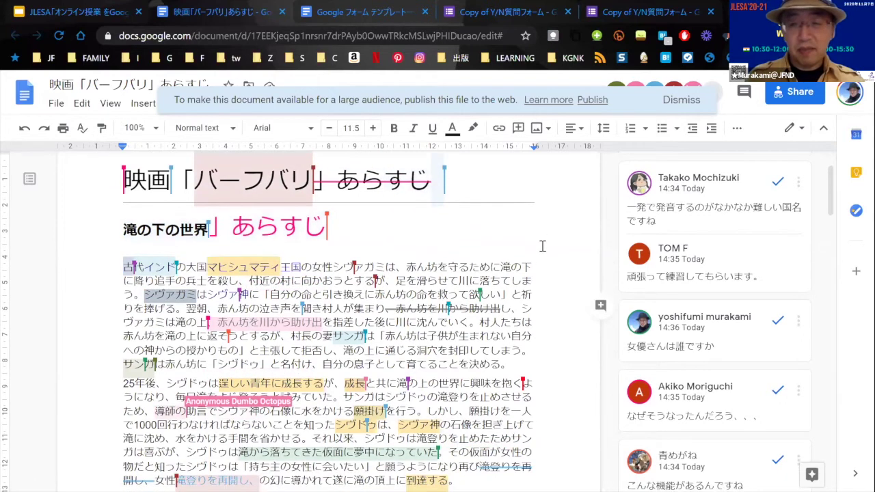
pyautogui.scroll(-1, 542, 246)
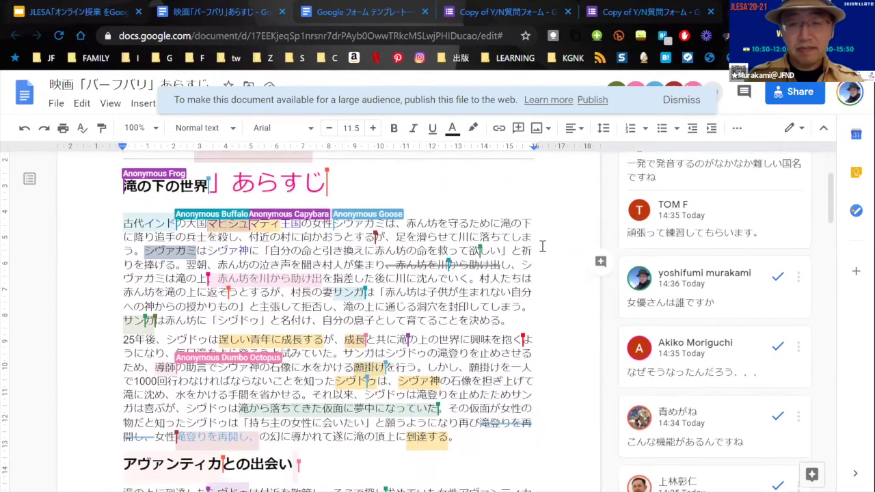
pyautogui.scroll(-1, 542, 246)
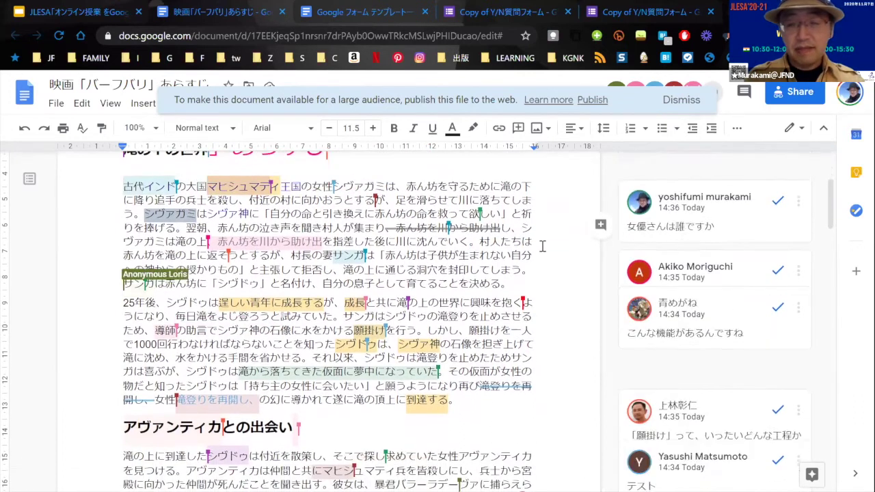
pyautogui.scroll(-1, 543, 246)
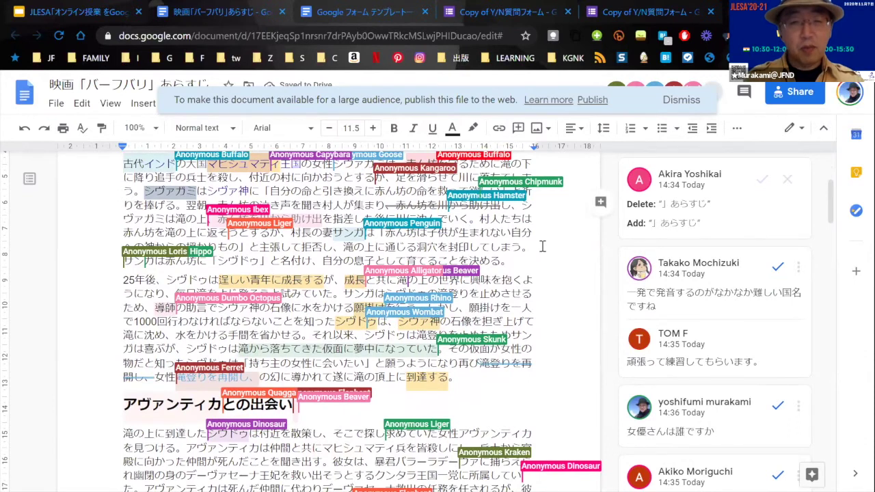
pyautogui.scroll(1, 542, 246)
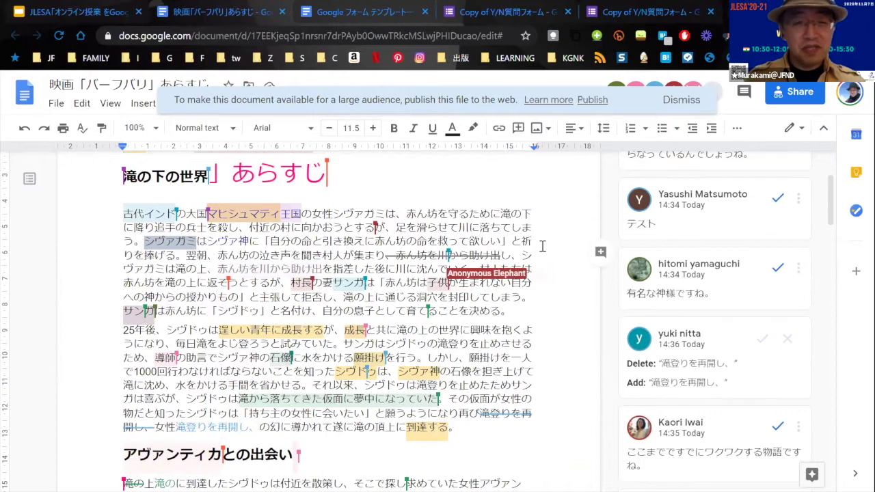
pyautogui.scroll(-3, 542, 247)
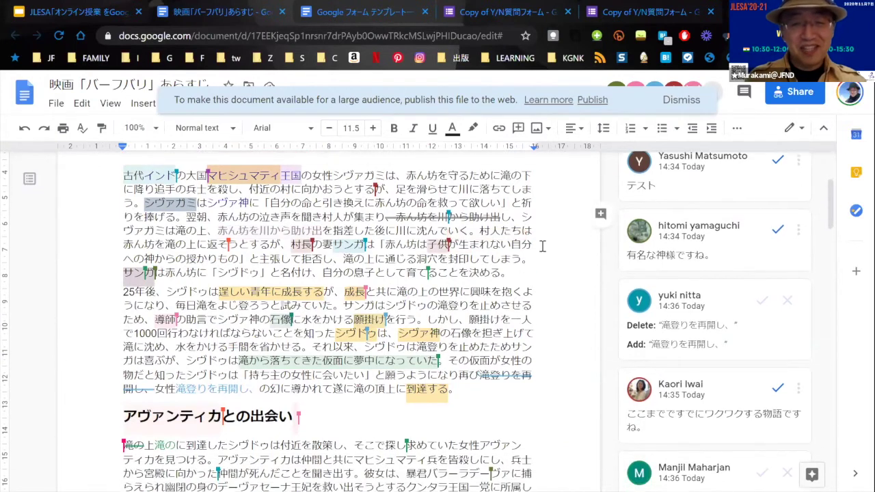
pyautogui.scroll(-1, 543, 246)
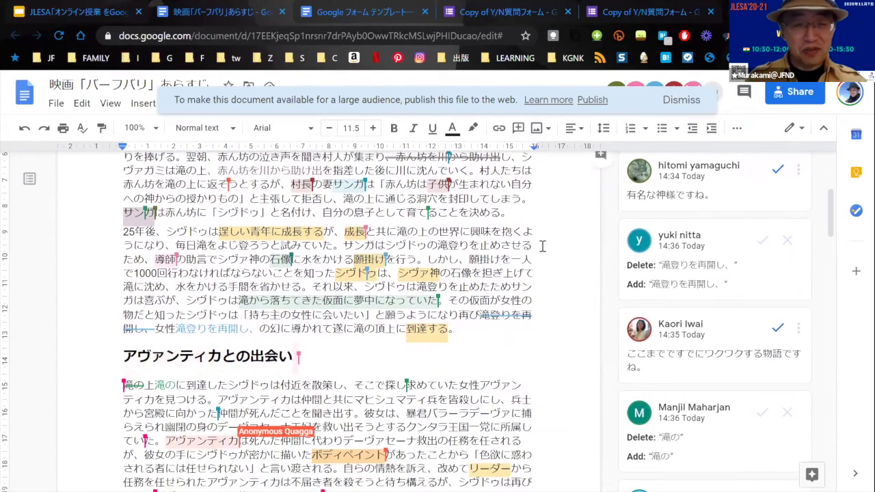
pyautogui.scroll(-2, 542, 246)
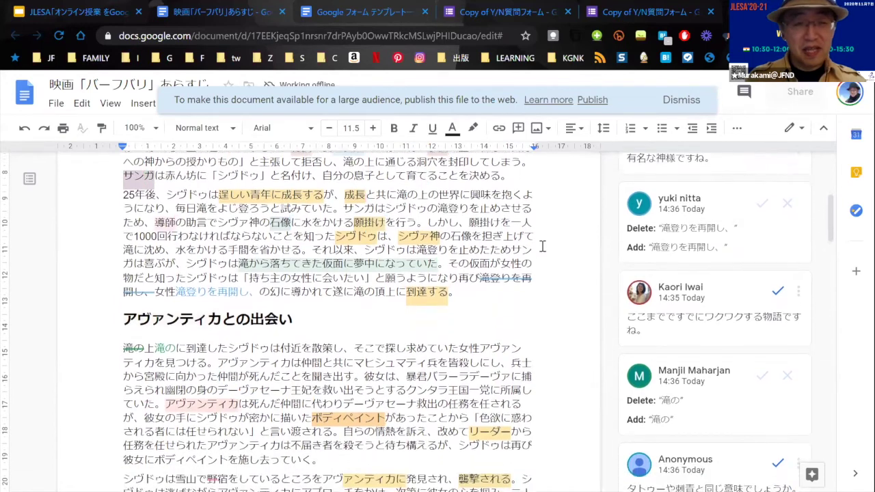
pyautogui.scroll(-1, 542, 246)
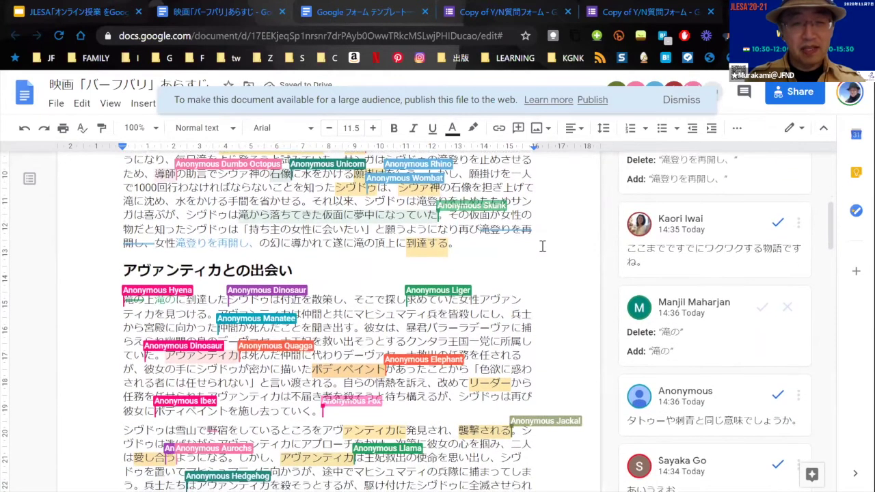
pyautogui.scroll(-2, 542, 246)
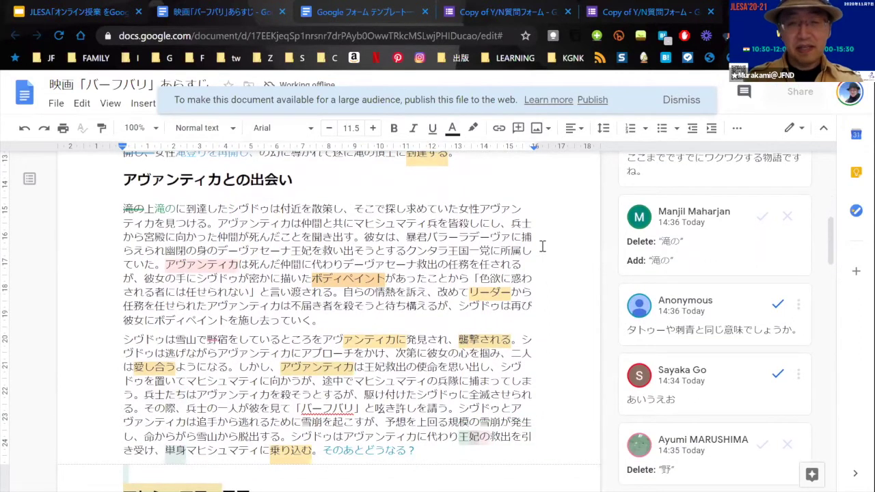
# - Go back to the document's title and show the available Editing, Suggesting and Viewing modes without changing the mode
pyautogui.scroll(1, 542, 246)
pyautogui.scroll(10, 543, 246)
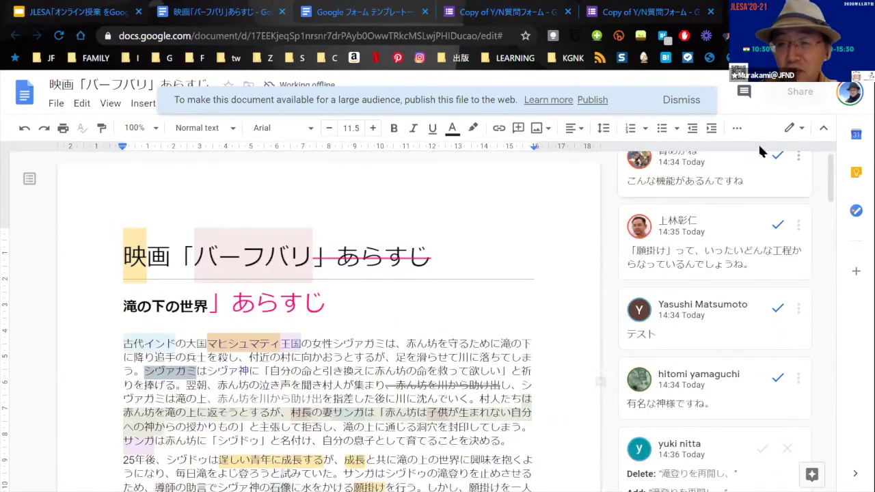
pyautogui.click(801, 130)
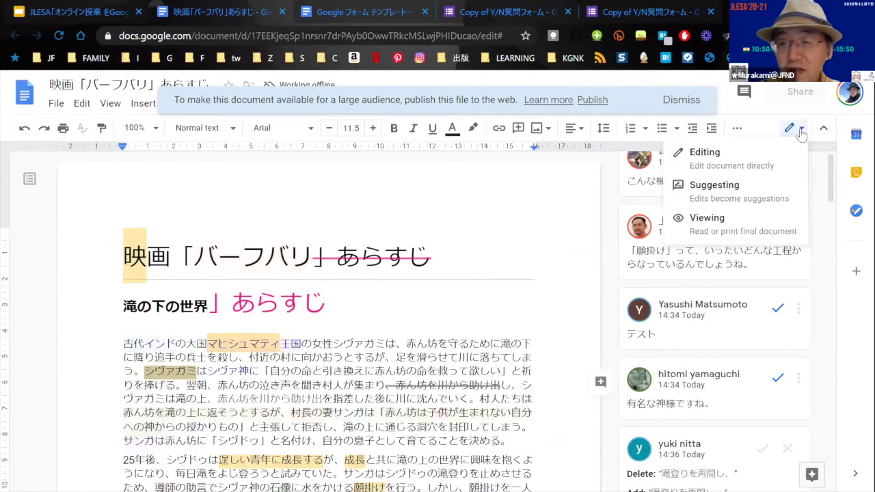
pyautogui.click(549, 194)
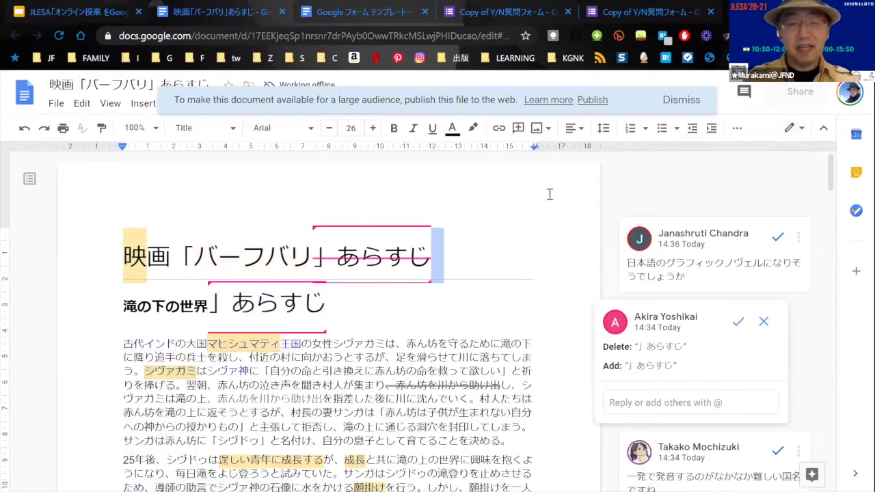
# - Review the comments and suggested edits through the whole synopsis, from the title to the Wikipedia source link at the end
pyautogui.scroll(-2, 547, 237)
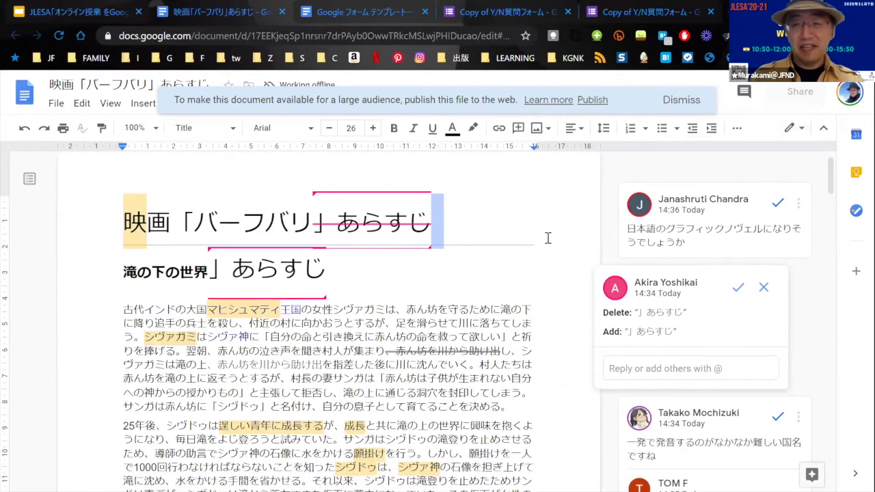
pyautogui.scroll(-3, 548, 237)
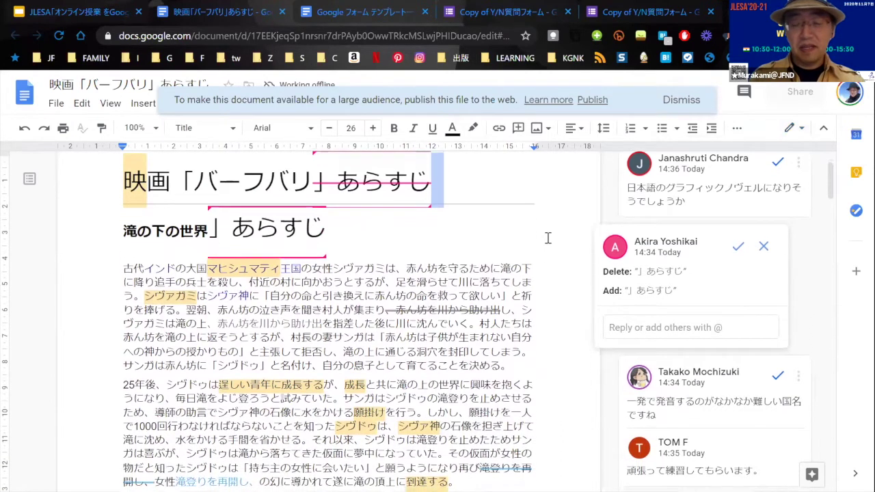
pyautogui.scroll(-4, 548, 238)
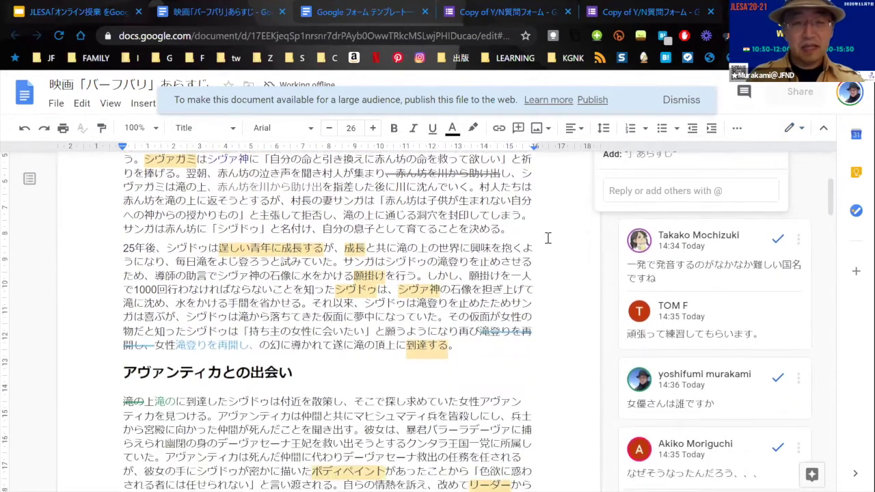
pyautogui.scroll(-5, 548, 238)
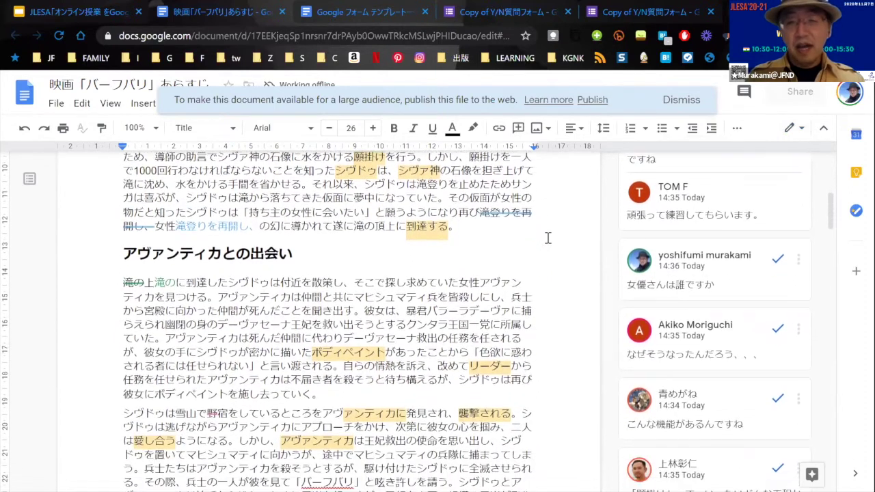
pyautogui.scroll(-4, 548, 237)
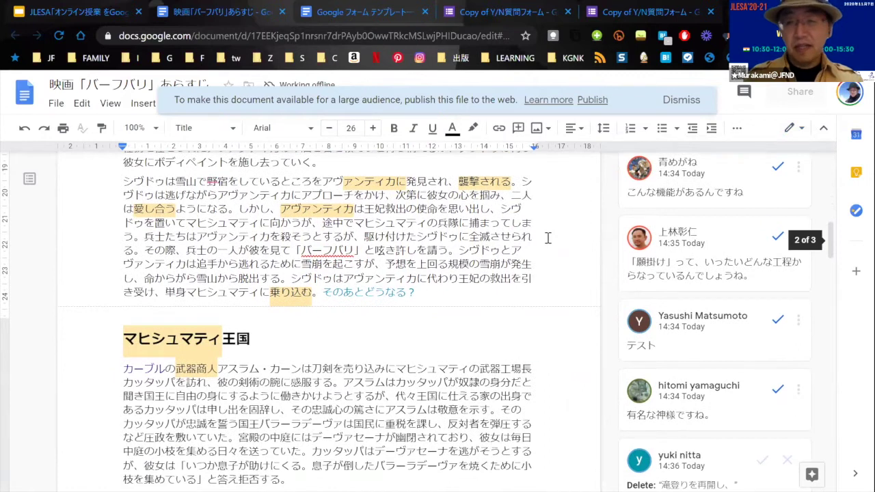
pyautogui.scroll(-4, 548, 237)
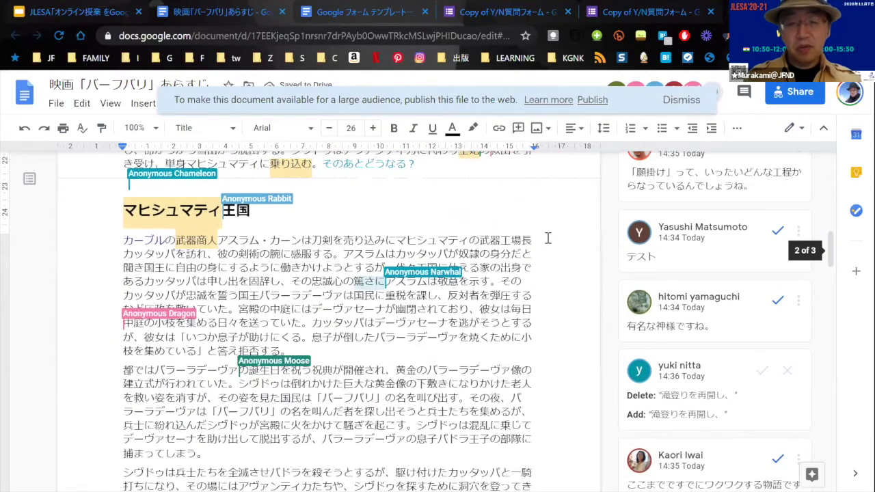
pyautogui.scroll(-6, 548, 237)
pyautogui.scroll(-4, 548, 238)
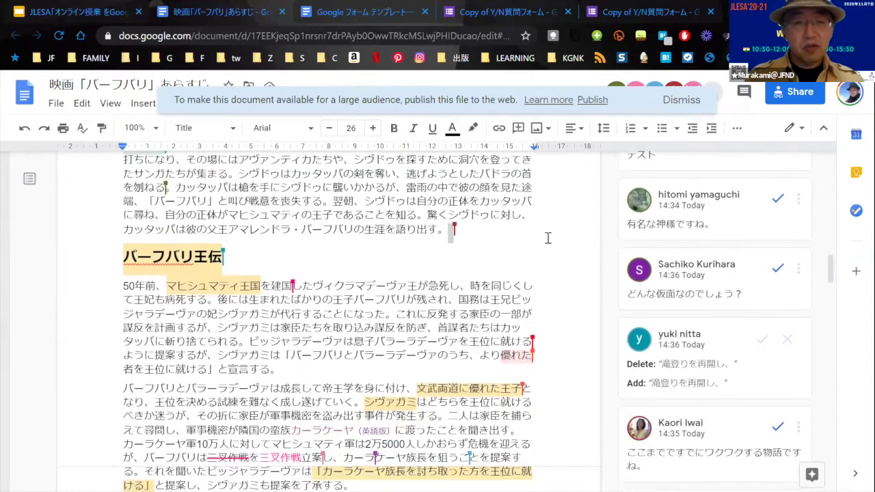
pyautogui.scroll(-3, 548, 237)
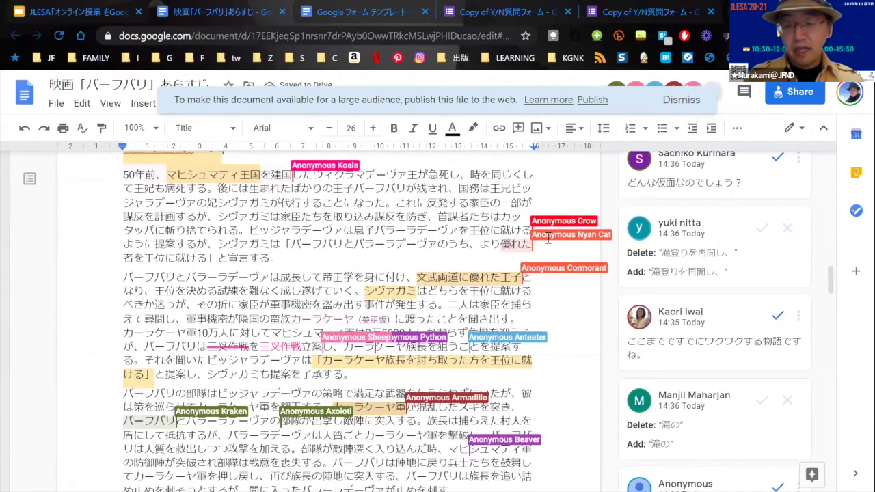
pyautogui.scroll(-4, 548, 237)
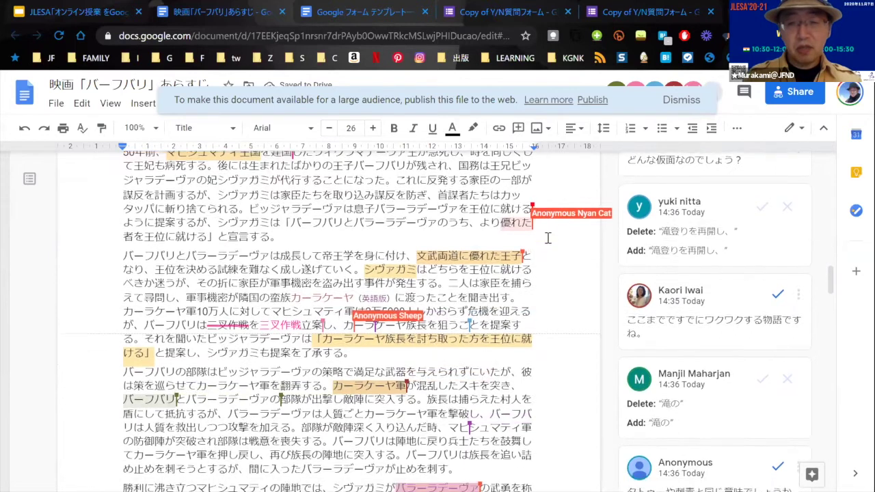
pyautogui.scroll(-4, 548, 237)
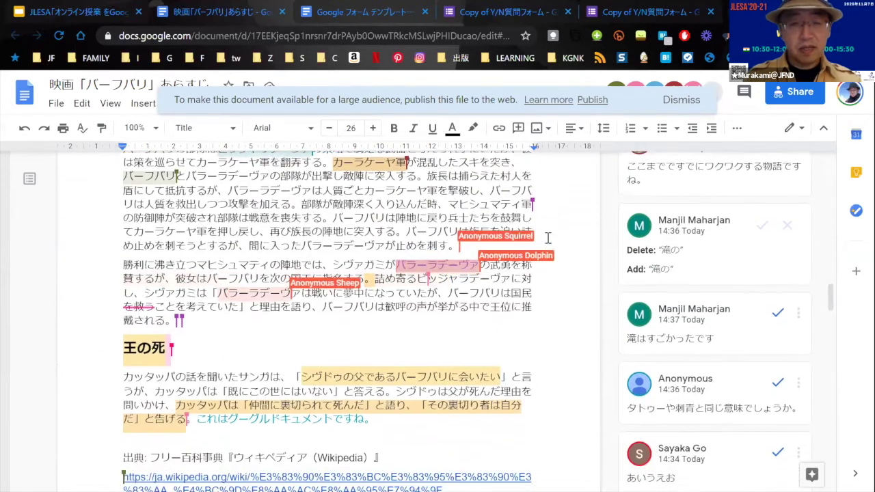
pyautogui.scroll(-3, 548, 237)
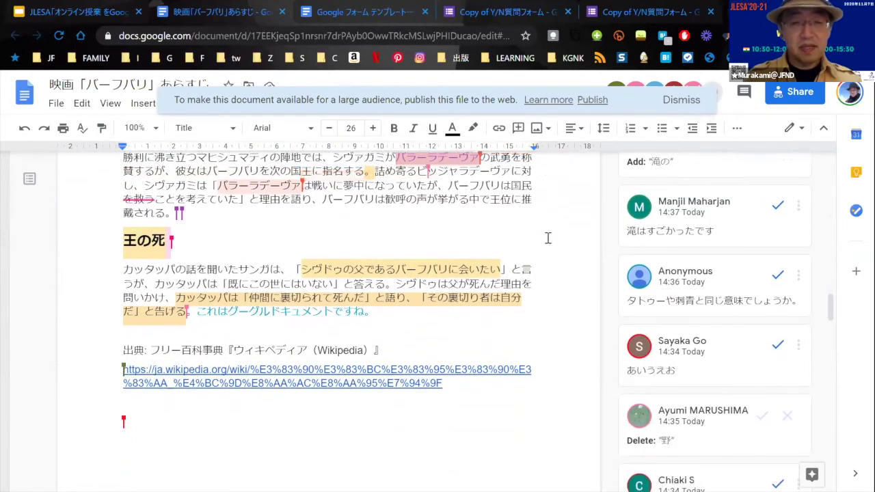
pyautogui.scroll(-1, 547, 237)
pyautogui.scroll(-3, 547, 237)
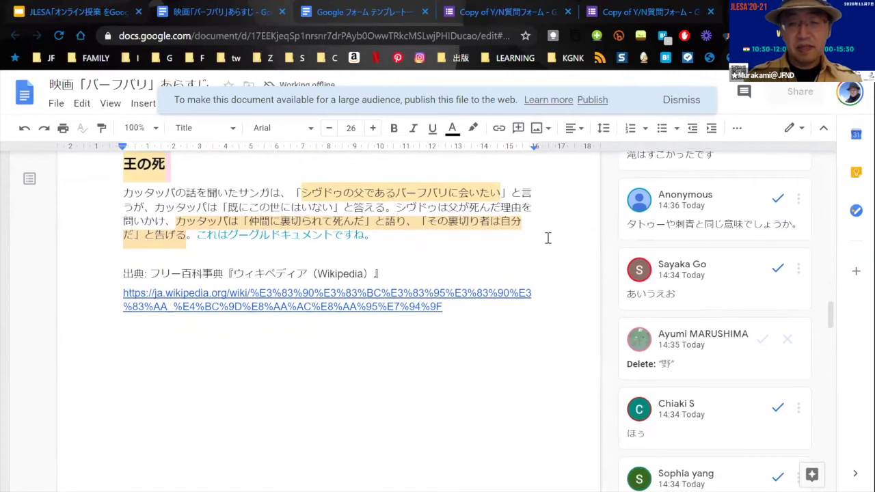
# - Examine the remaining comments and suggested edits listed beyond the Wikipedia source link, down to the last entry
pyautogui.scroll(-3, 547, 237)
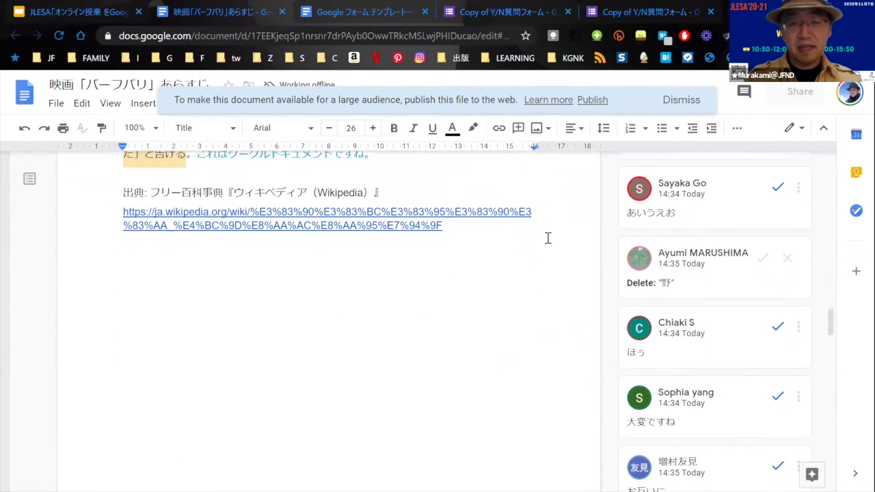
pyautogui.scroll(3, 548, 238)
pyautogui.scroll(1, 547, 238)
pyautogui.scroll(-10, 548, 238)
pyautogui.scroll(-2, 547, 244)
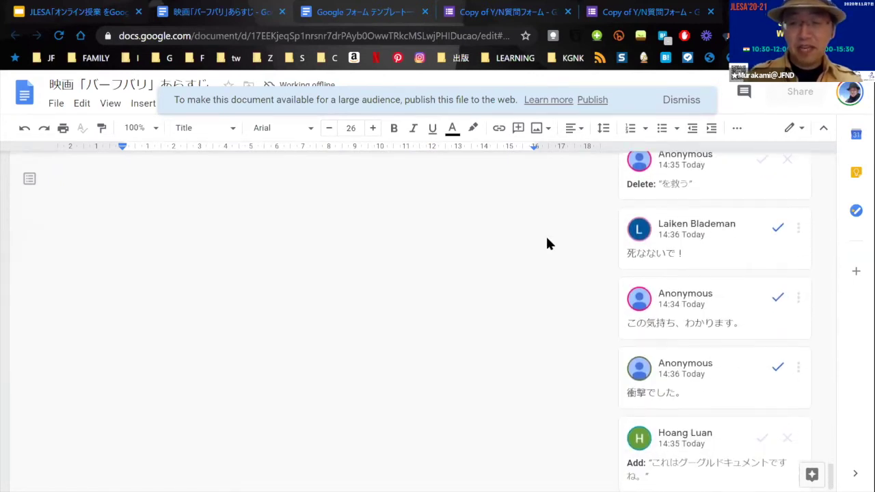
# - Review the participants' comments and suggested edits backwards from the section 王の死 to the document's title
pyautogui.scroll(10, 545, 234)
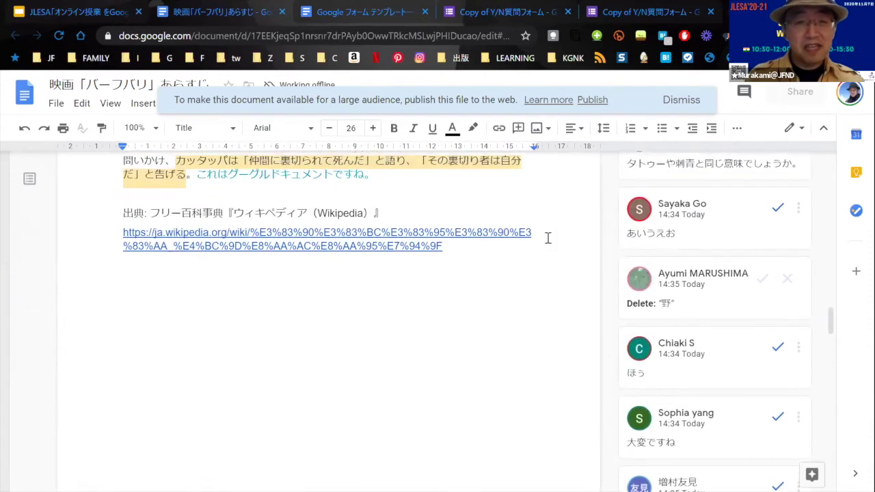
pyautogui.scroll(2, 548, 237)
pyautogui.scroll(5, 548, 238)
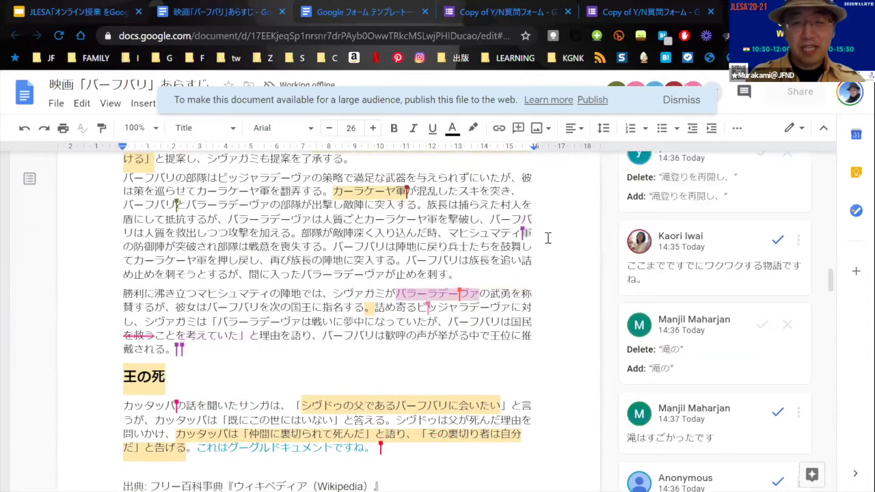
pyautogui.scroll(3, 547, 237)
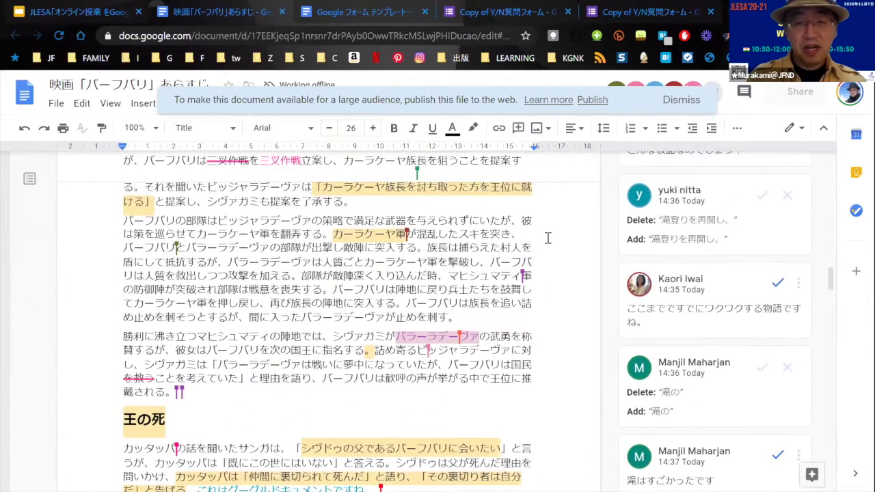
pyautogui.scroll(7, 547, 237)
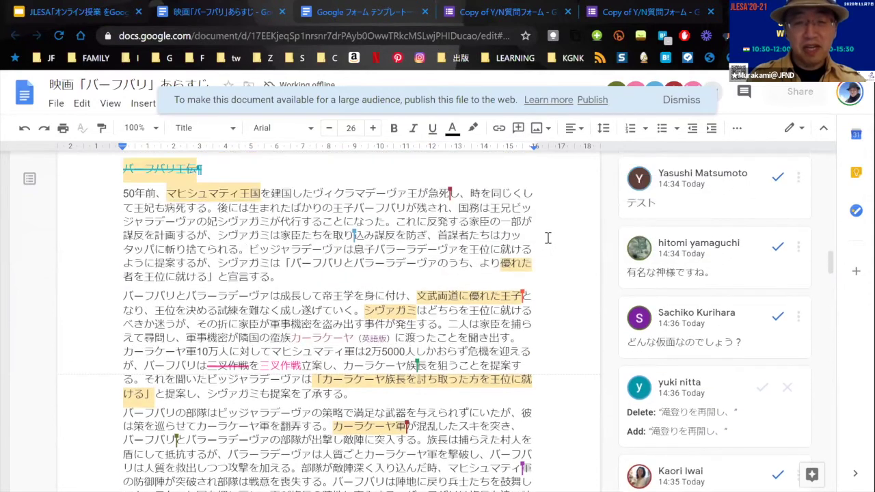
pyautogui.scroll(10, 548, 238)
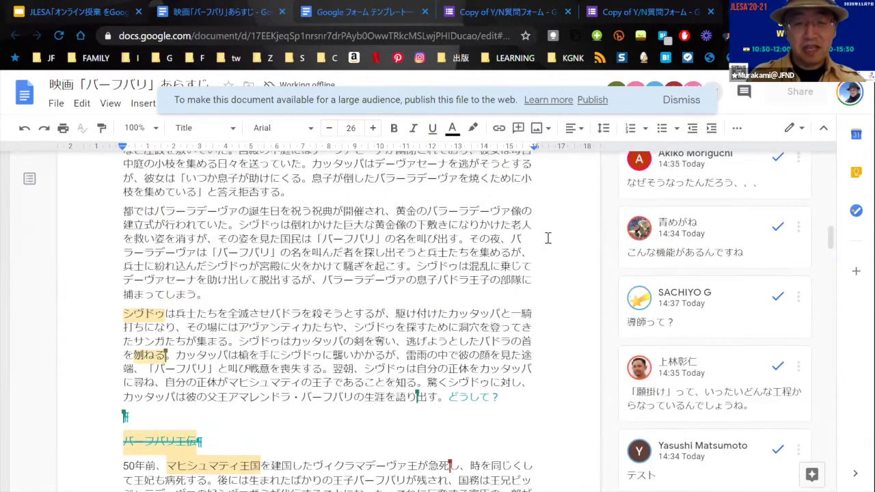
pyautogui.scroll(15, 548, 237)
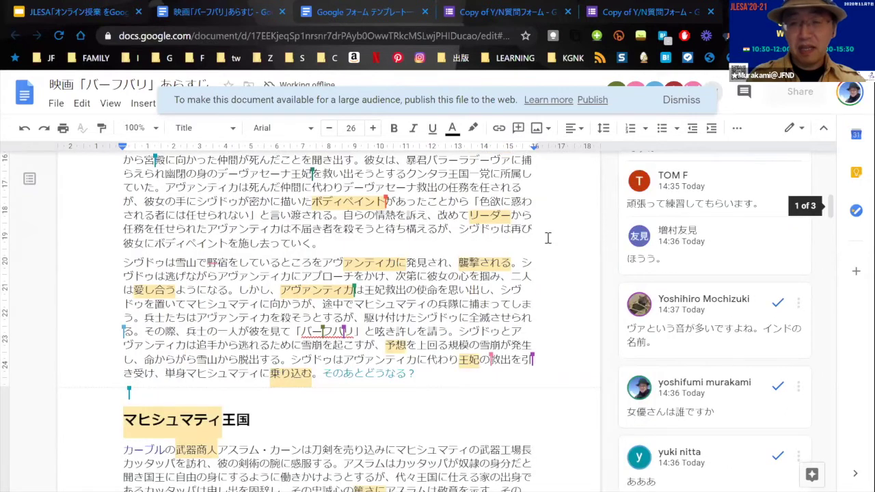
pyautogui.scroll(1, 548, 237)
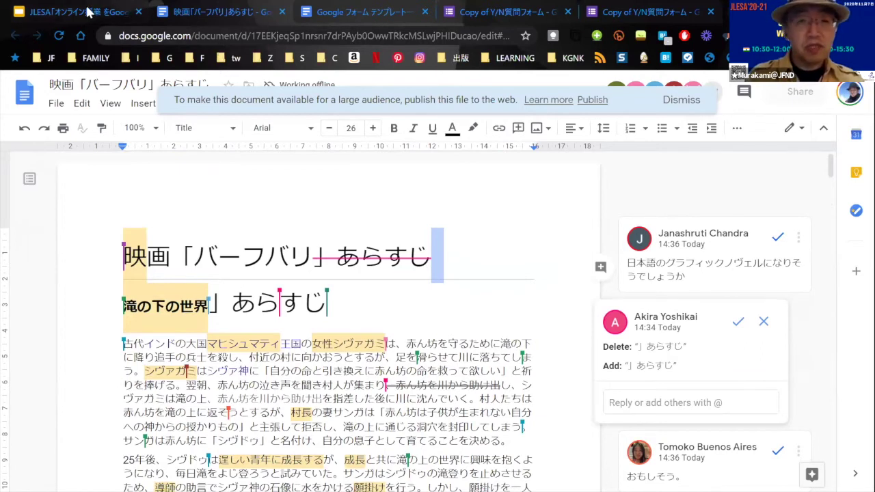
# - Switch to the Google Slides presentation and show the slide Googleドキュメントをコメントモードで共有 in full screen
pyautogui.click(91, 14)
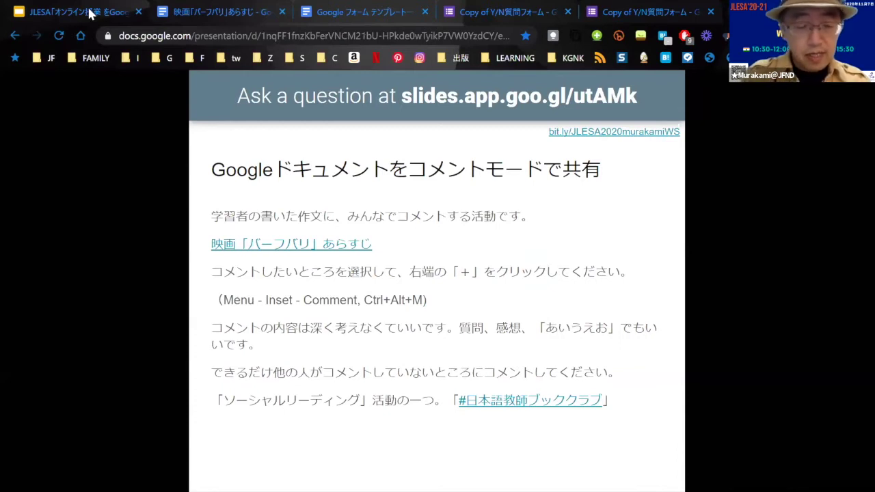
pyautogui.press('F11')
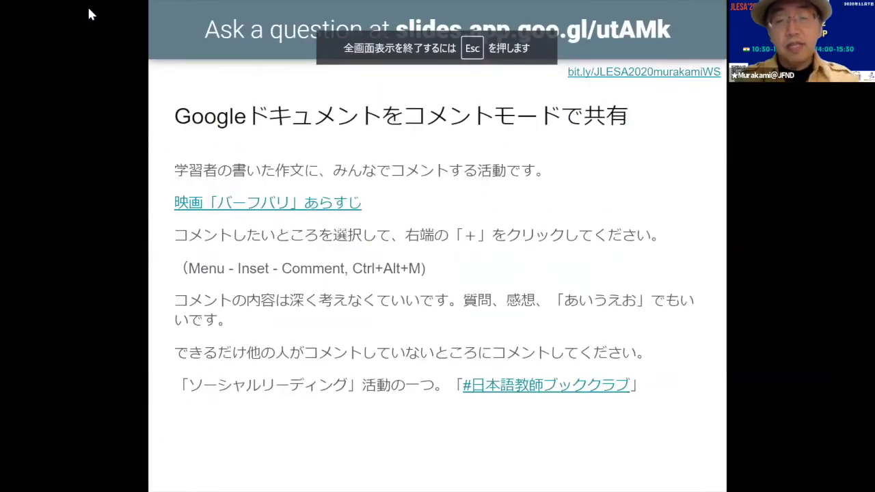